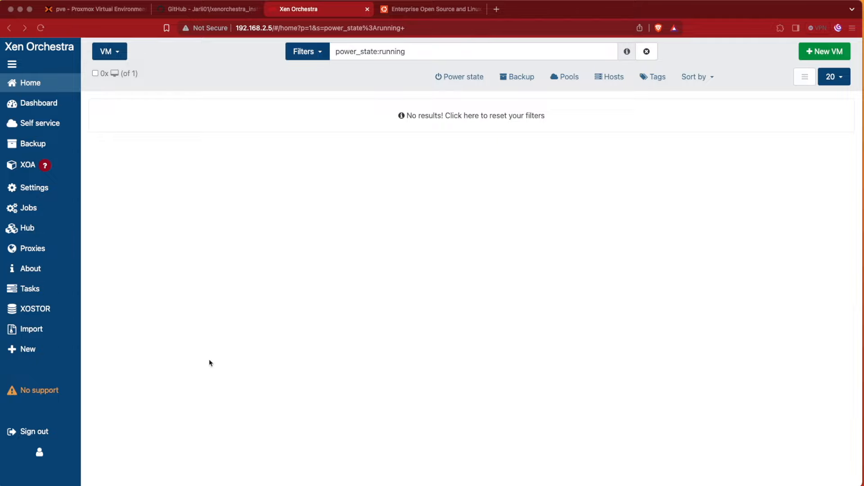
# Import the disk image ubuntu-23.10.1-desktop-amd64.iso into the ISO storage repository and open the task list.
pyautogui.moveTo(57, 333)
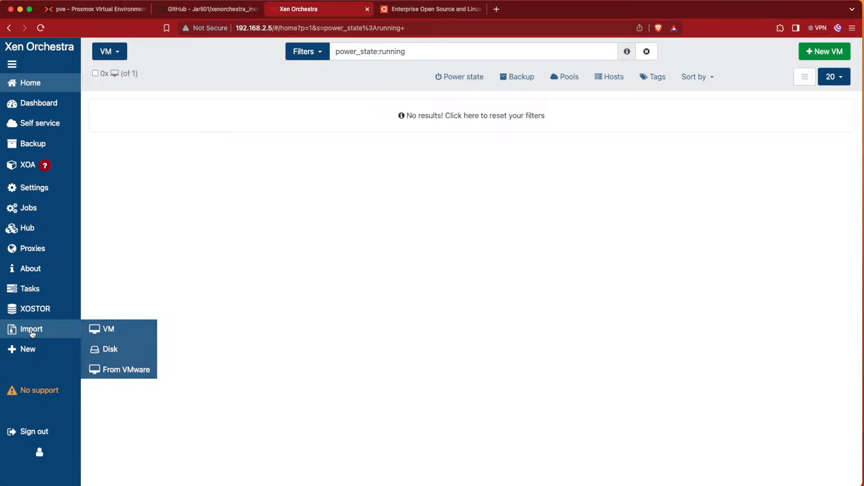
pyautogui.click(110, 350)
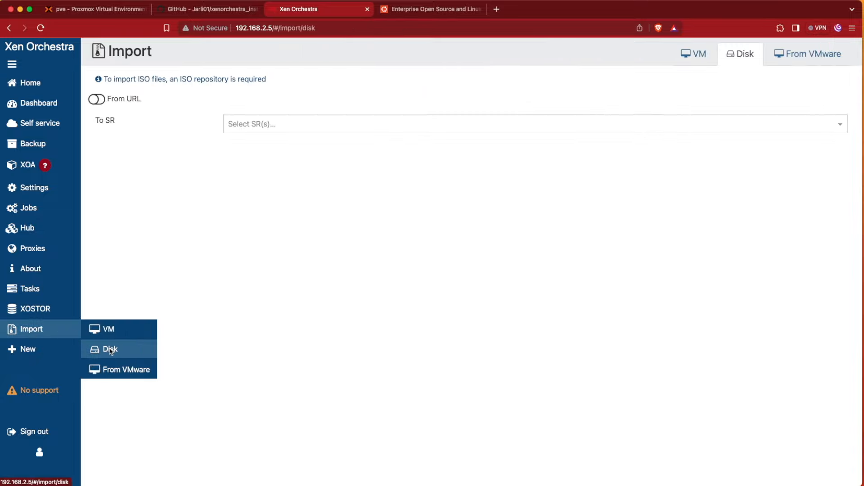
pyautogui.click(305, 122)
pyautogui.scroll(-1, 318, 176)
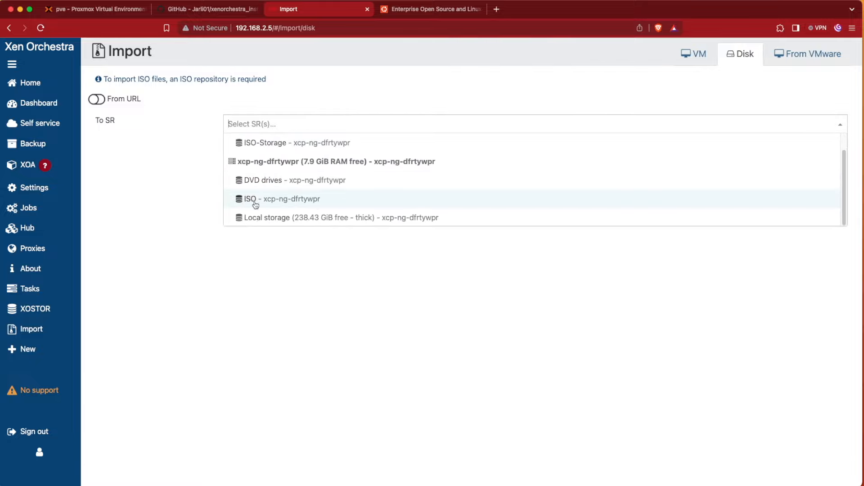
pyautogui.click(319, 199)
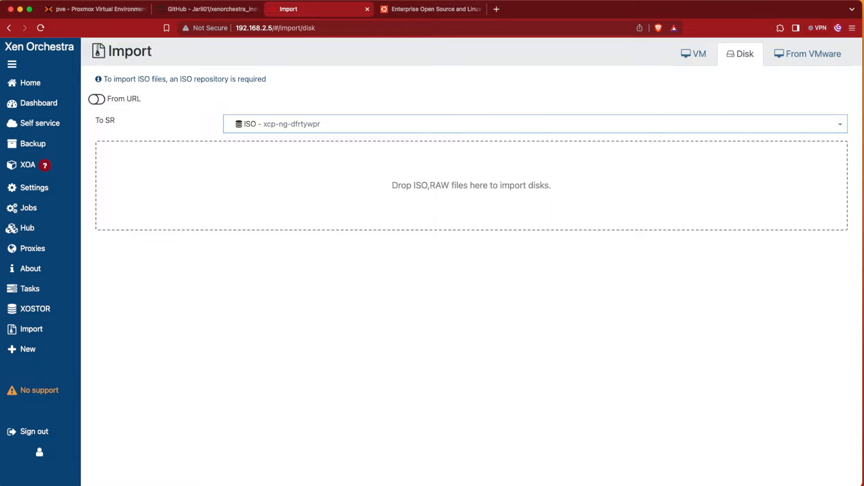
pyautogui.moveTo(702, 445); pyautogui.dragTo(454, 200)
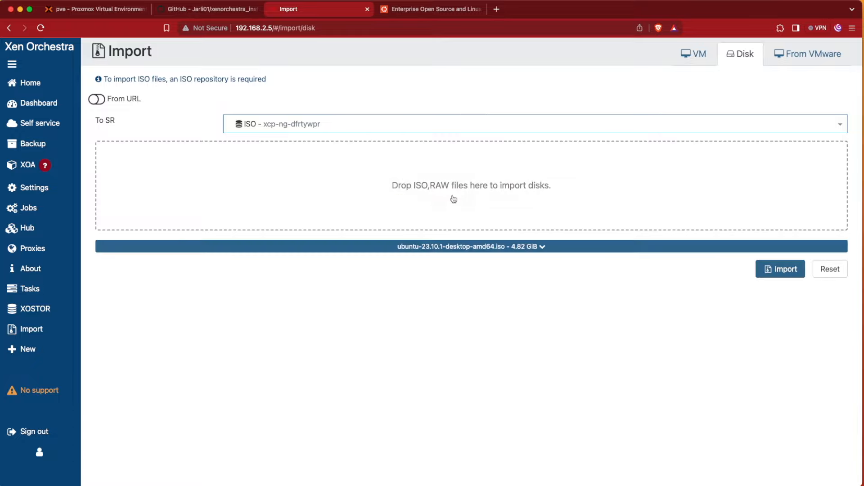
pyautogui.click(795, 271)
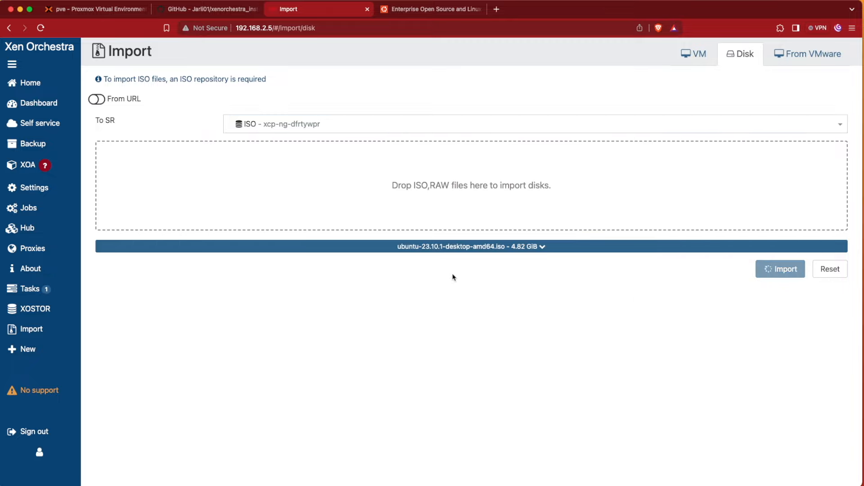
pyautogui.moveTo(43, 338)
pyautogui.click(30, 294)
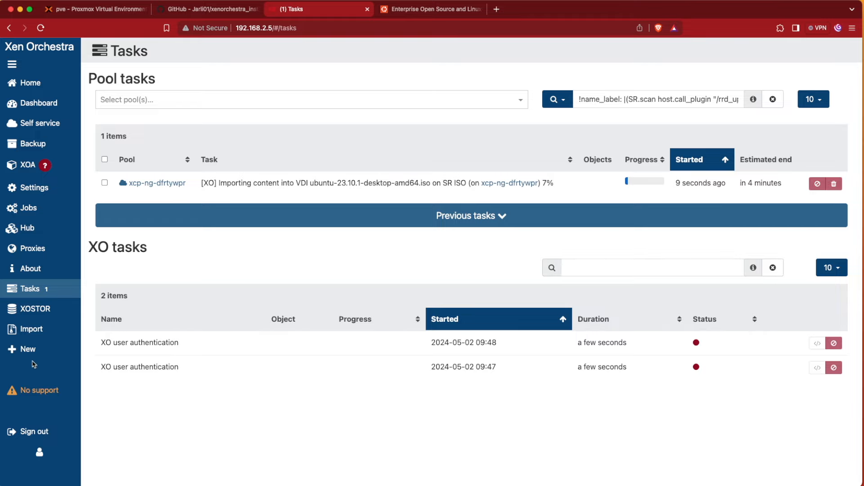
# Set up another disk import into the ISO storage repository with a URL as the source.
pyautogui.moveTo(34, 337)
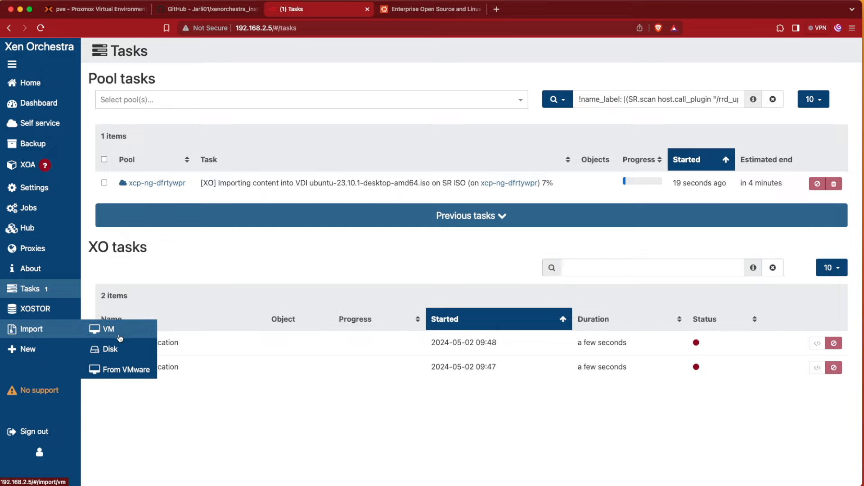
pyautogui.click(123, 352)
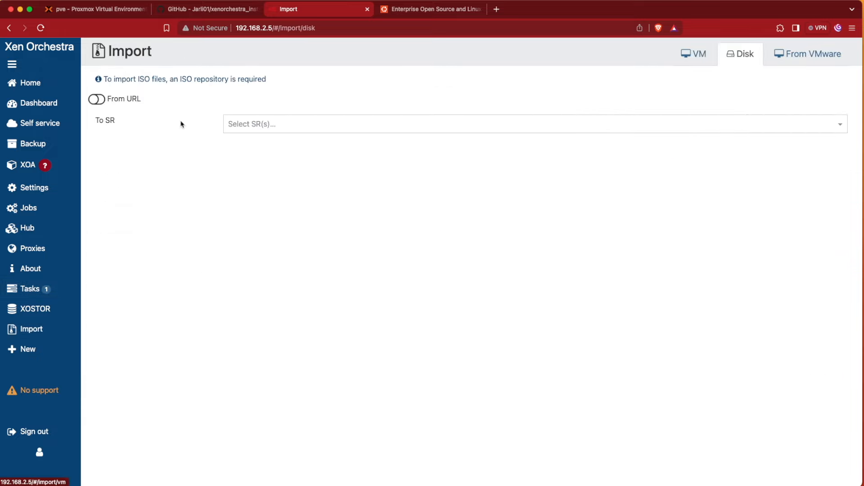
pyautogui.click(328, 127)
pyautogui.scroll(-1, 333, 207)
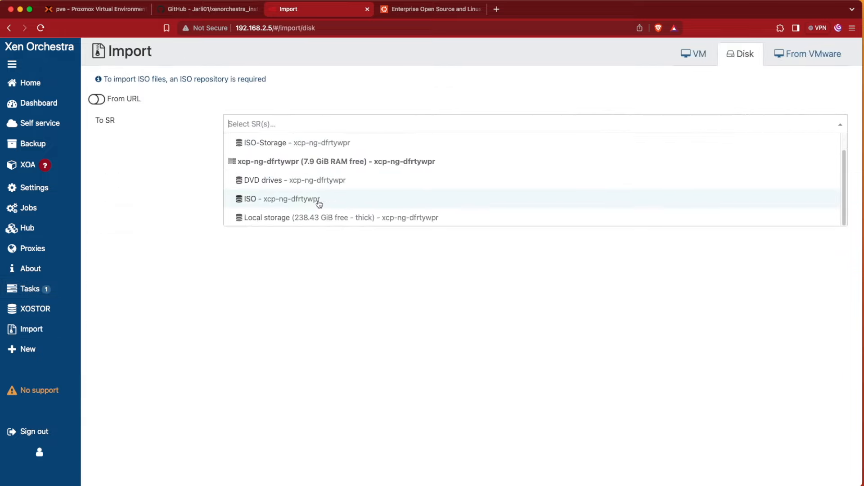
pyautogui.click(299, 204)
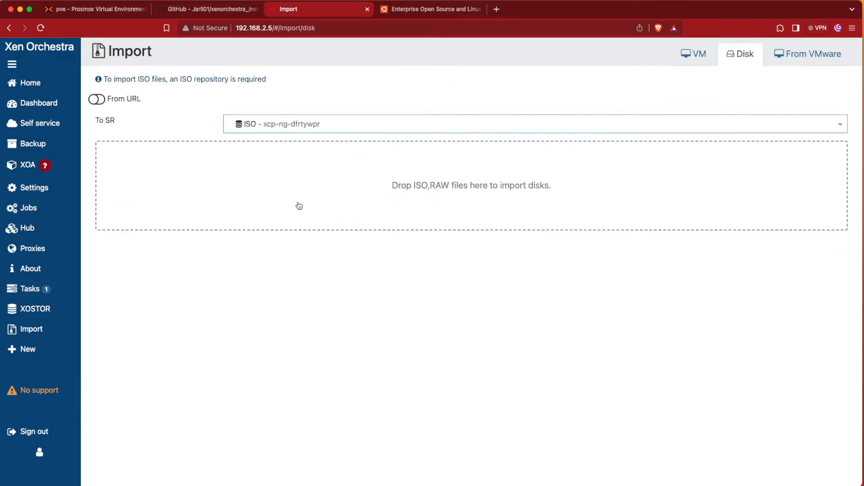
pyautogui.click(100, 101)
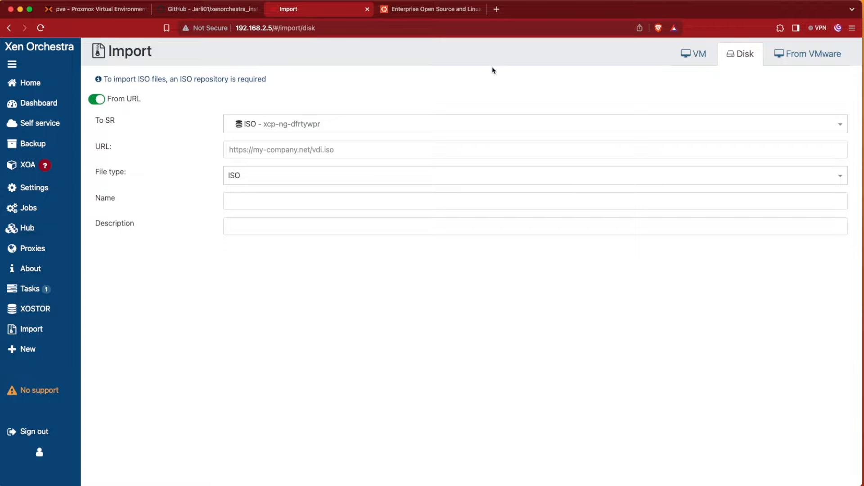
# On the Ubuntu website, request the Ubuntu Server 24.04 LTS download and copy its direct download link.
pyautogui.click(432, 9)
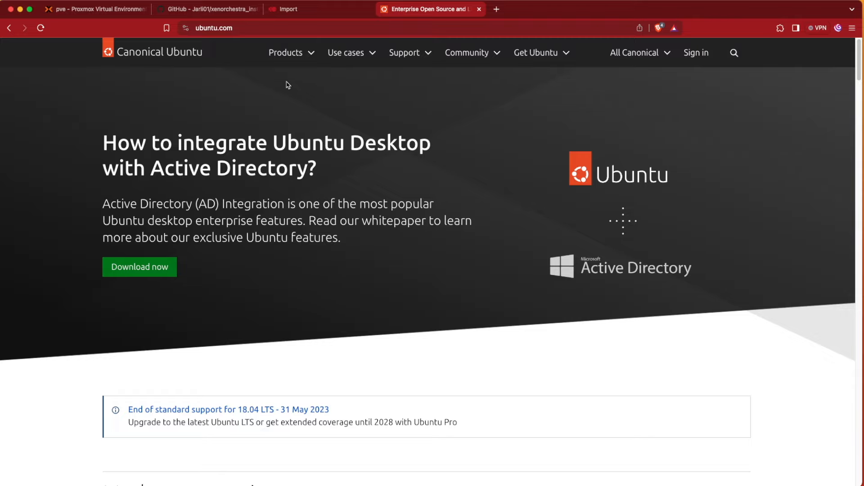
pyautogui.click(294, 53)
pyautogui.click(313, 138)
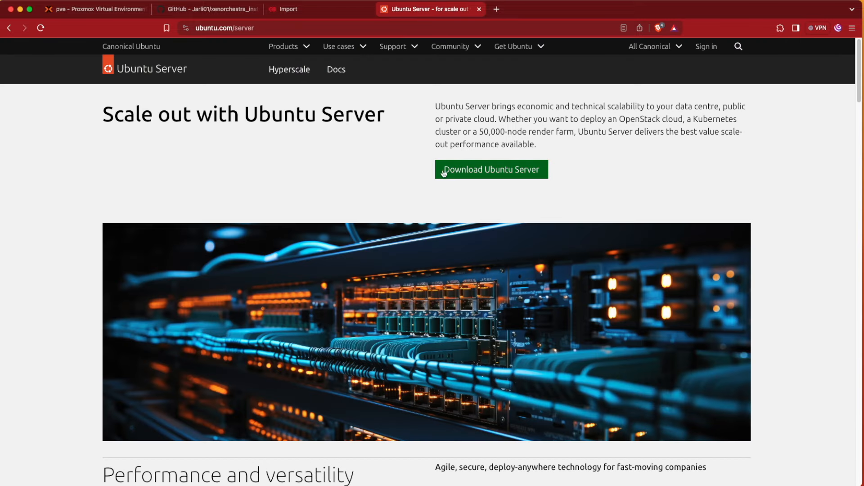
pyautogui.click(468, 172)
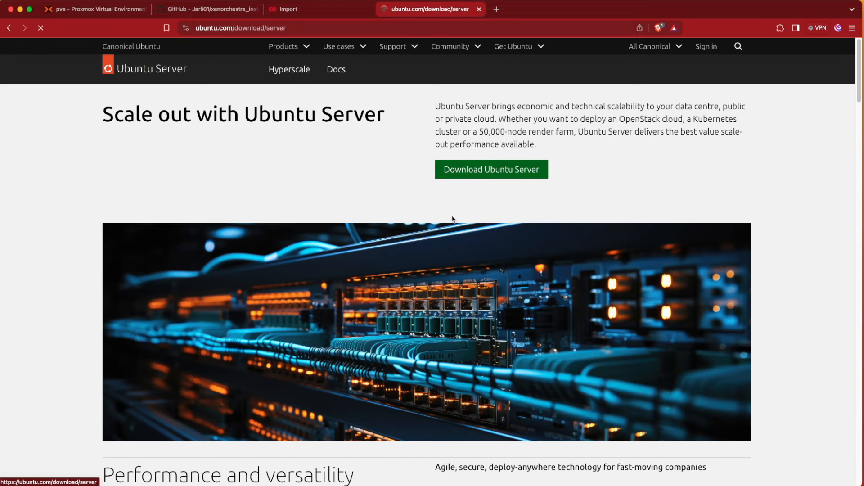
pyautogui.click(487, 274)
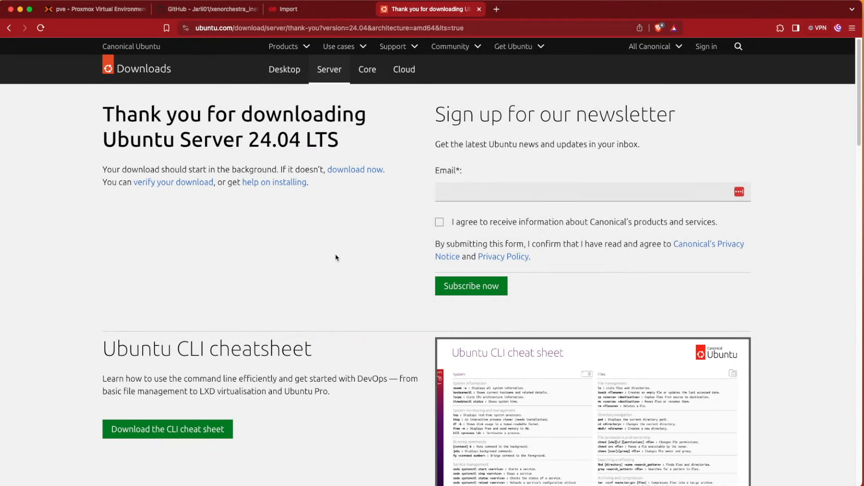
pyautogui.rightClick(364, 174)
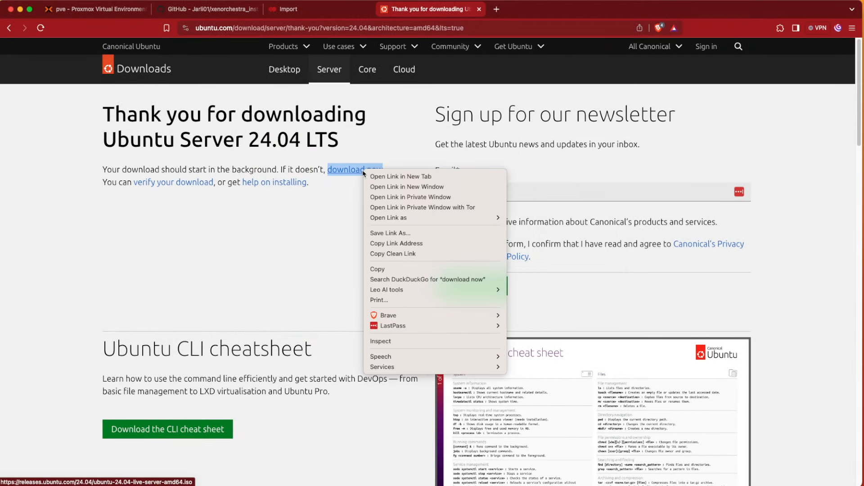
pyautogui.click(415, 246)
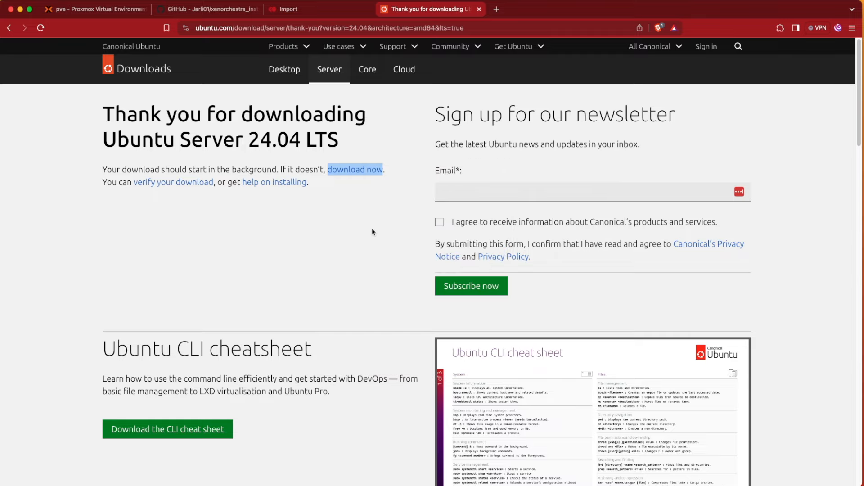
# In Xen Orchestra, import the ISO from the copied link with the description "ubuntu 24.04 server".
pyautogui.click(297, 10)
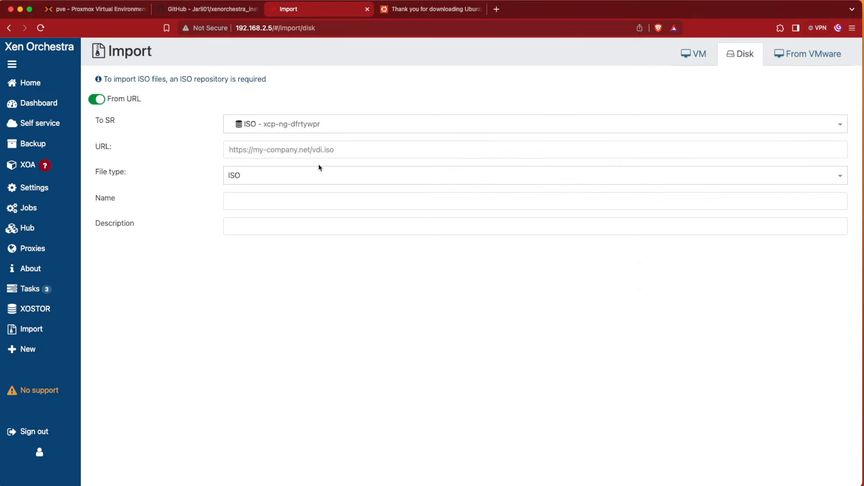
pyautogui.click(240, 150)
pyautogui.rightClick(242, 151)
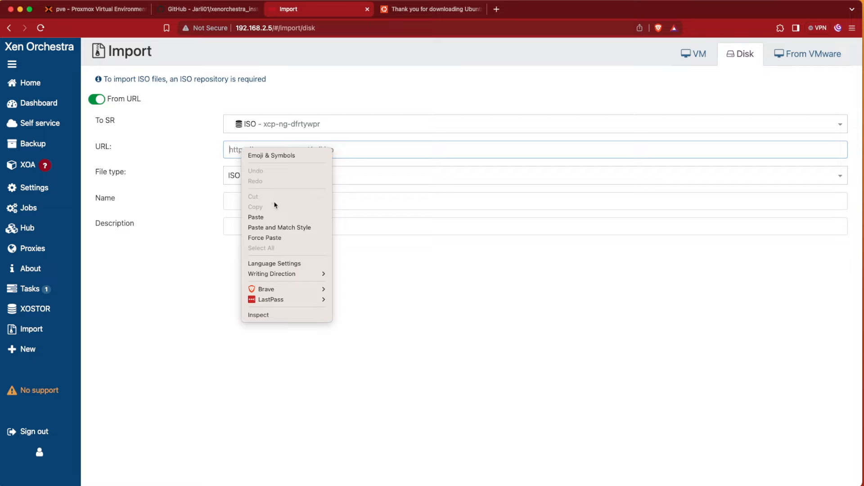
pyautogui.click(277, 217)
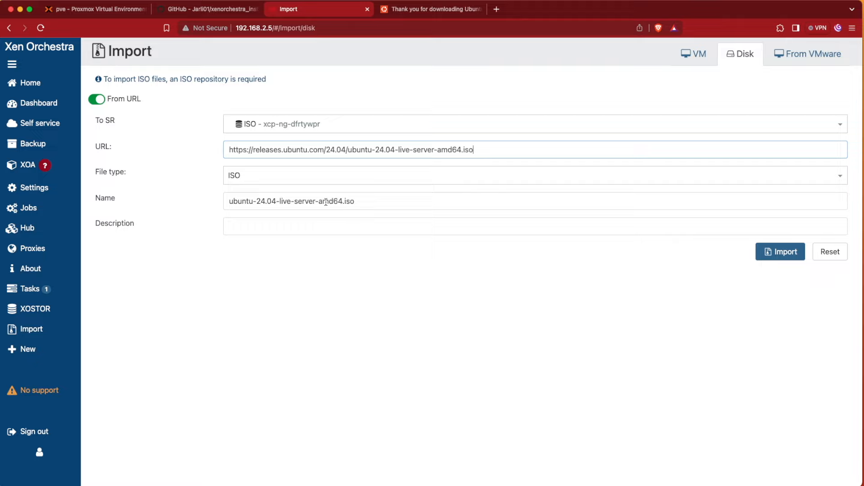
pyautogui.click(324, 220)
pyautogui.click(333, 250)
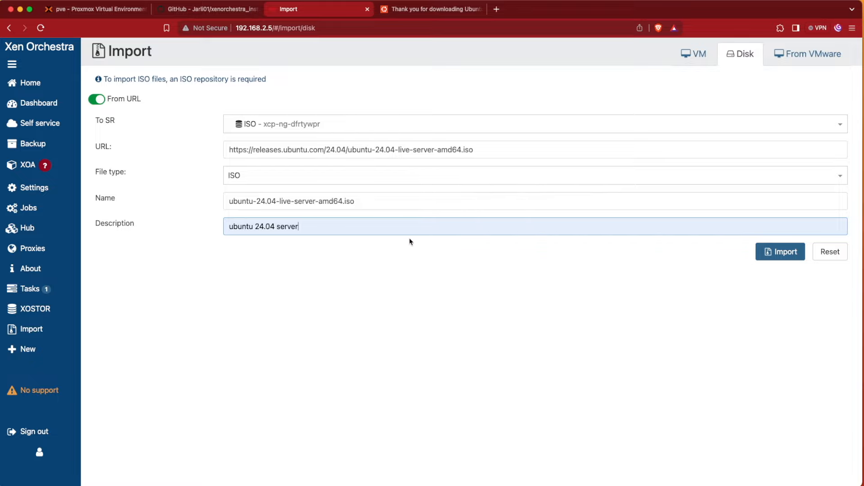
pyautogui.click(796, 260)
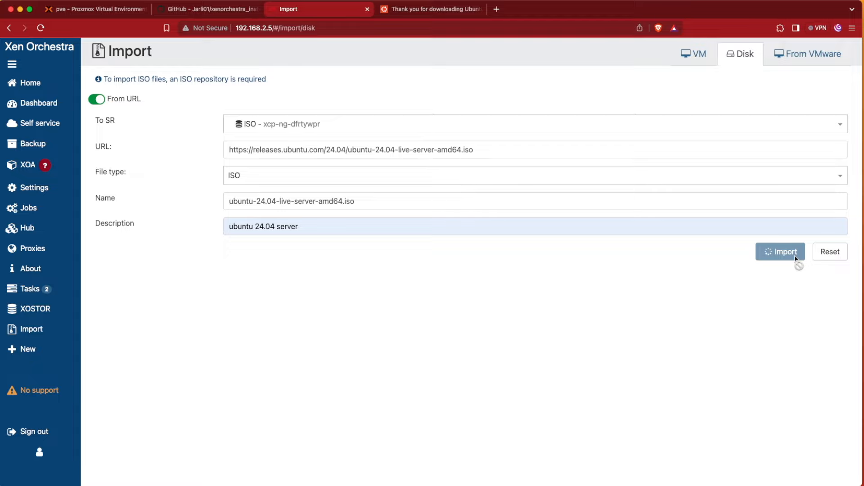
# Check the import tasks, and examine which images occupy space in the ISO storage repository.
pyautogui.click(23, 289)
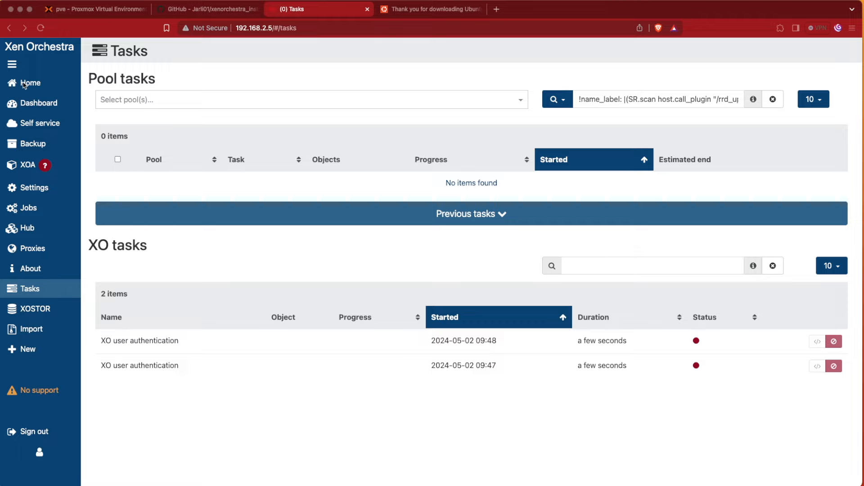
pyautogui.moveTo(29, 85)
pyautogui.click(118, 164)
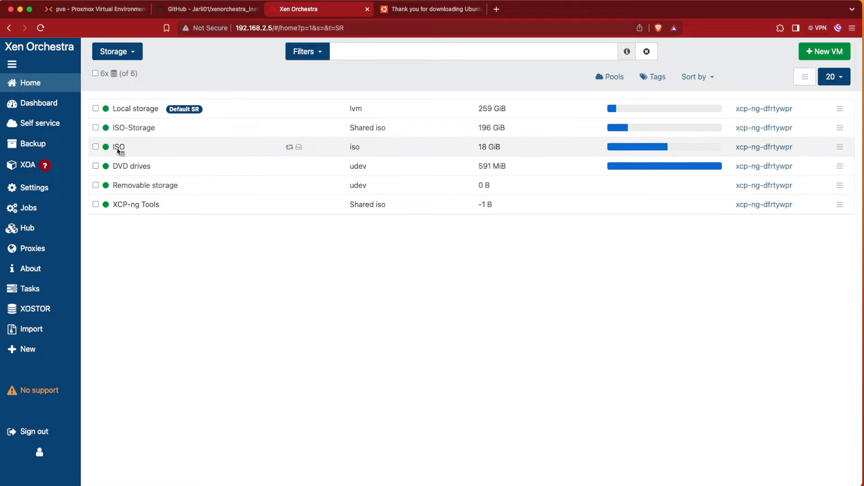
pyautogui.click(118, 147)
pyautogui.moveTo(274, 194)
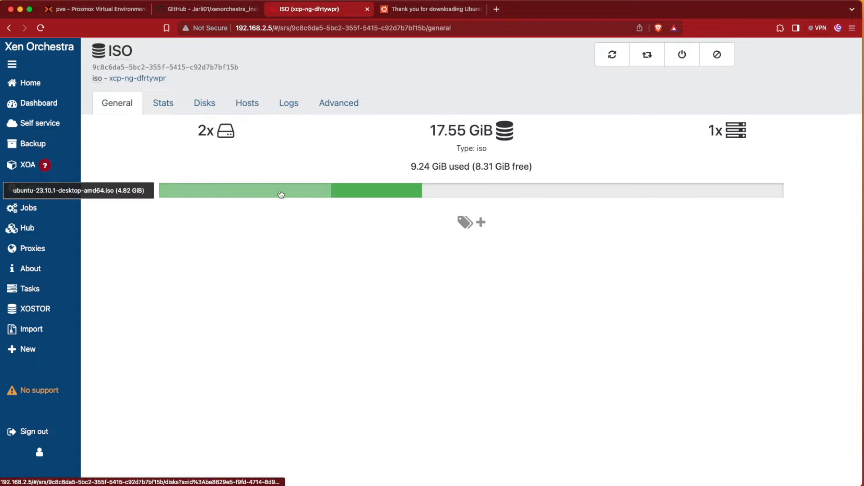
pyautogui.moveTo(340, 194)
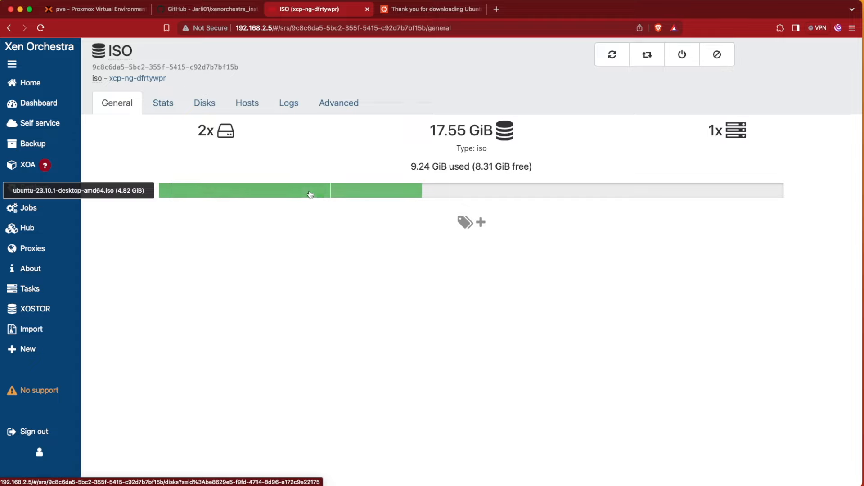
# Destroy the ubuntu-23.10.1-desktop-amd64.iso disk in the ISO storage repository.
pyautogui.click(286, 196)
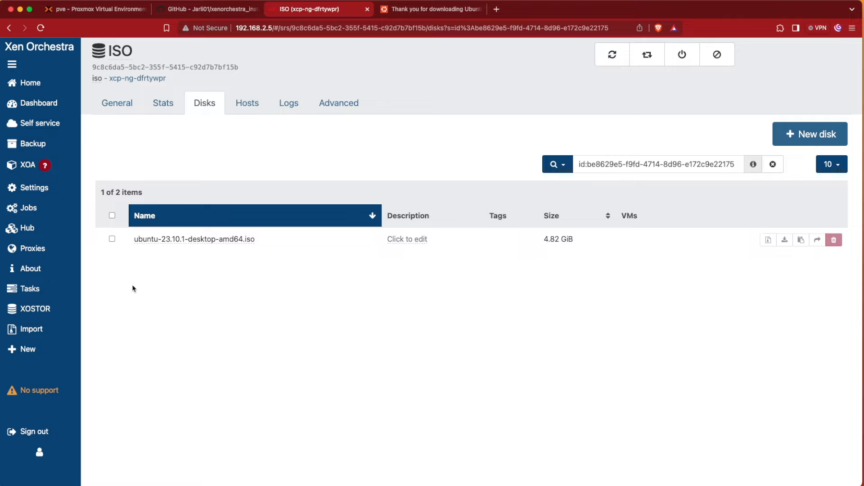
pyautogui.click(112, 239)
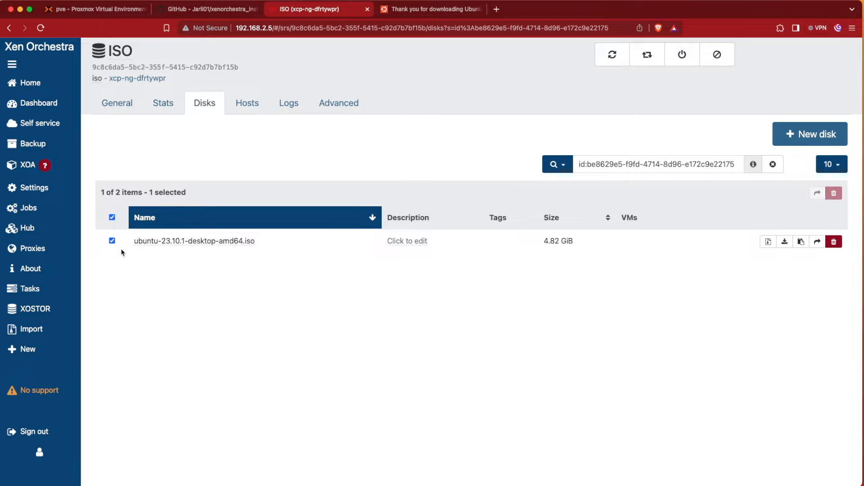
pyautogui.click(828, 246)
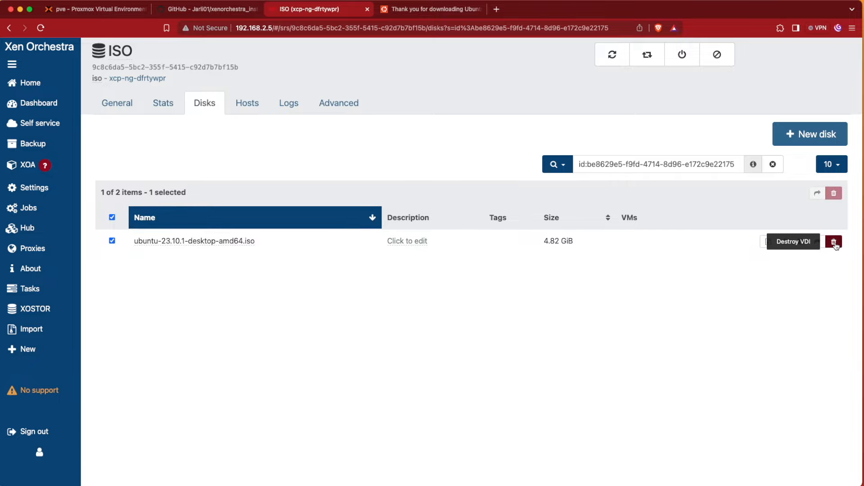
pyautogui.click(509, 137)
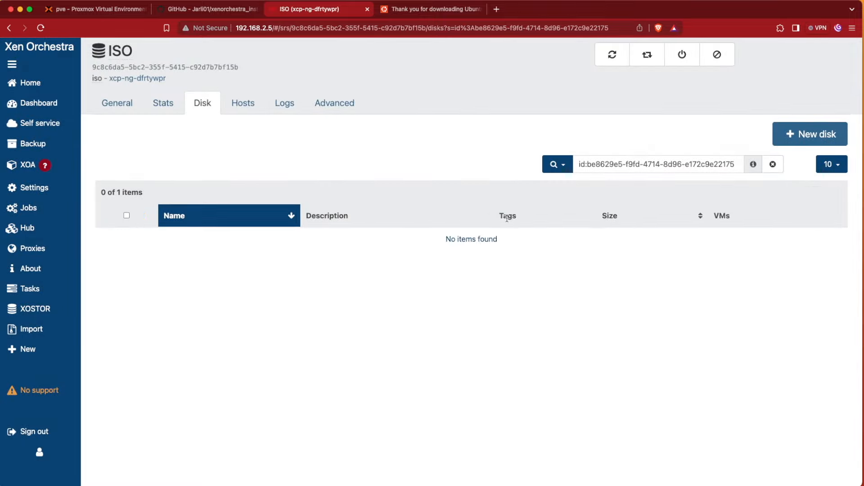